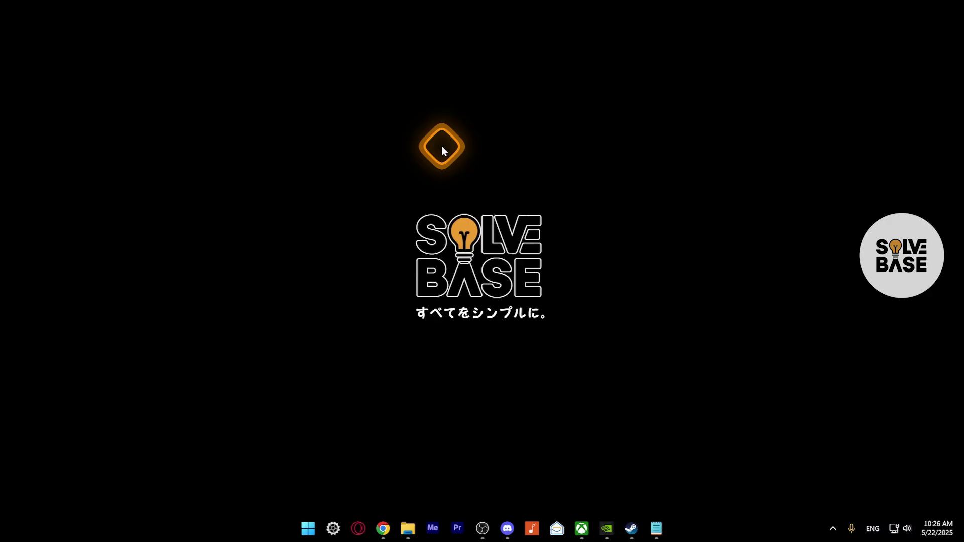
- Open File Explorer on This PC, listing drives C:, D: and E:
key("super+e")
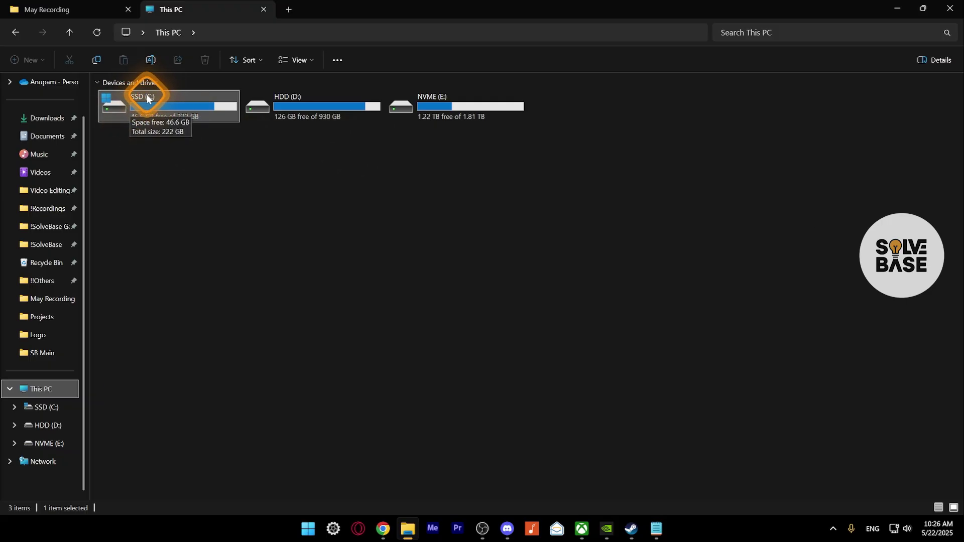
- Browse to C:\Users\<user>\Saved Games\MachineGames\TheGreatCircle\base
double_click(147, 115)
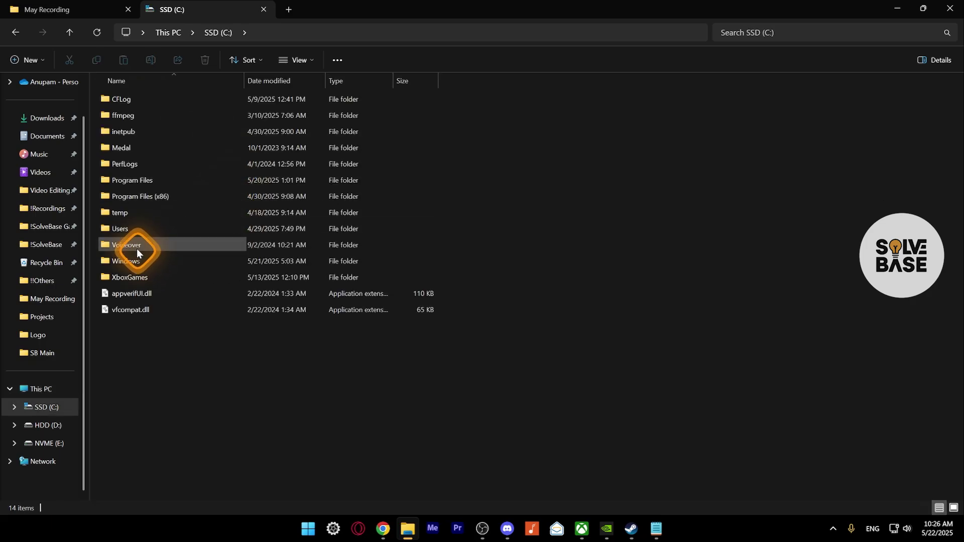
double_click(119, 229)
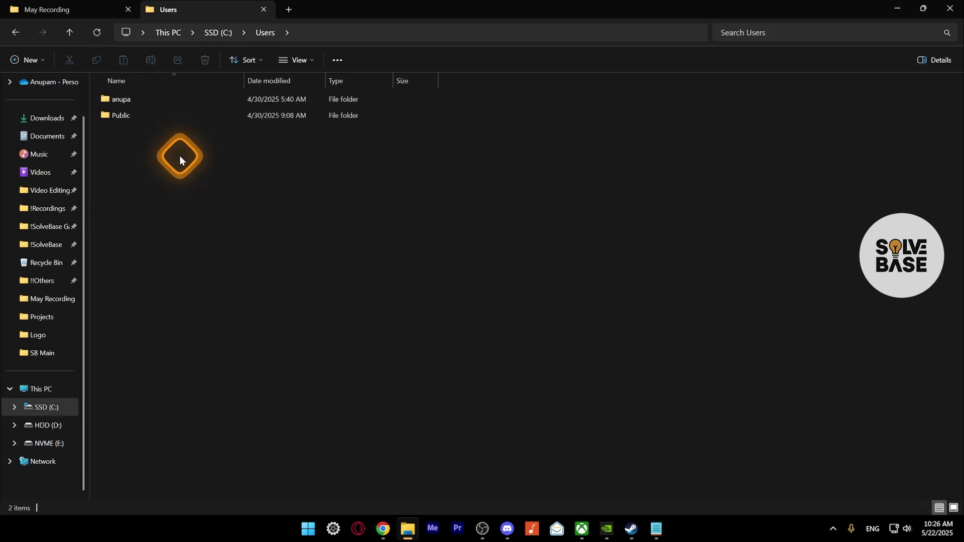
double_click(122, 99)
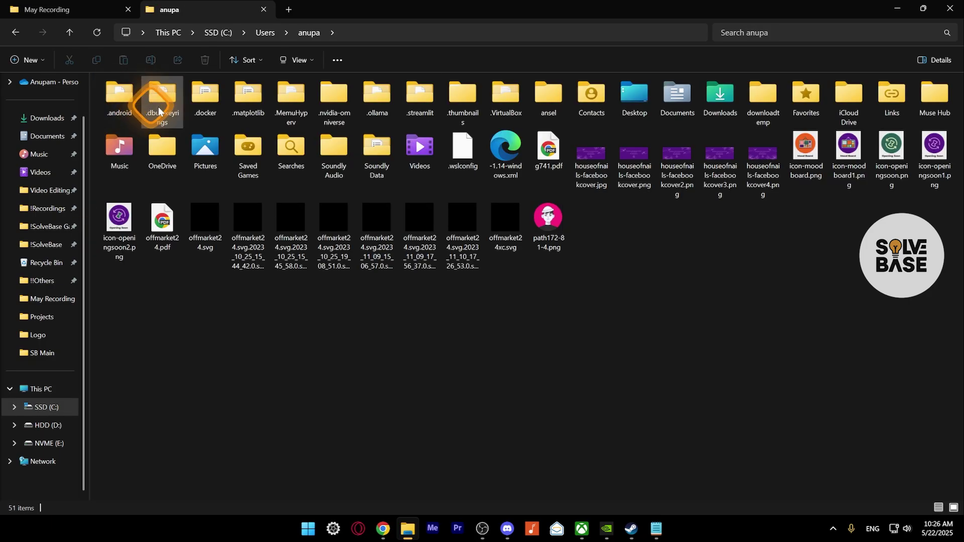
double_click(244, 156)
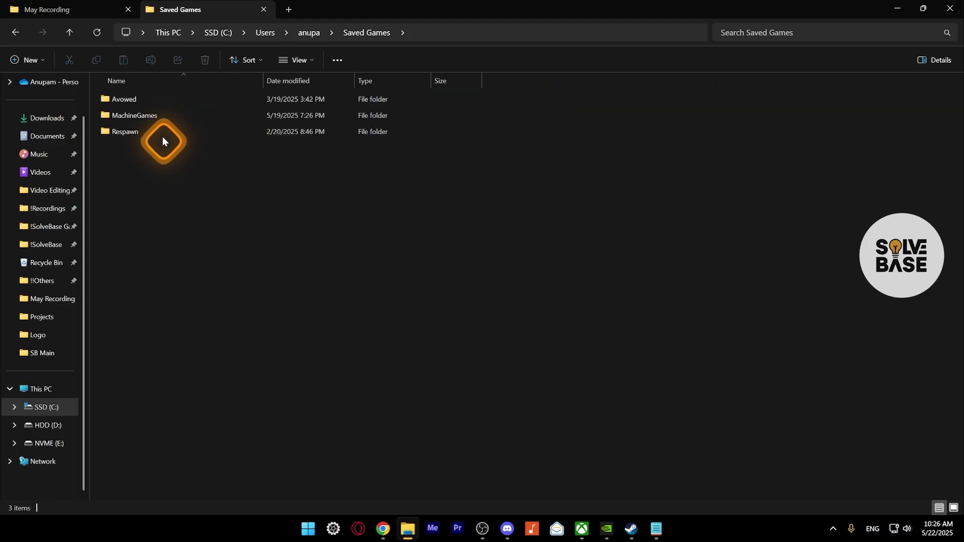
double_click(130, 119)
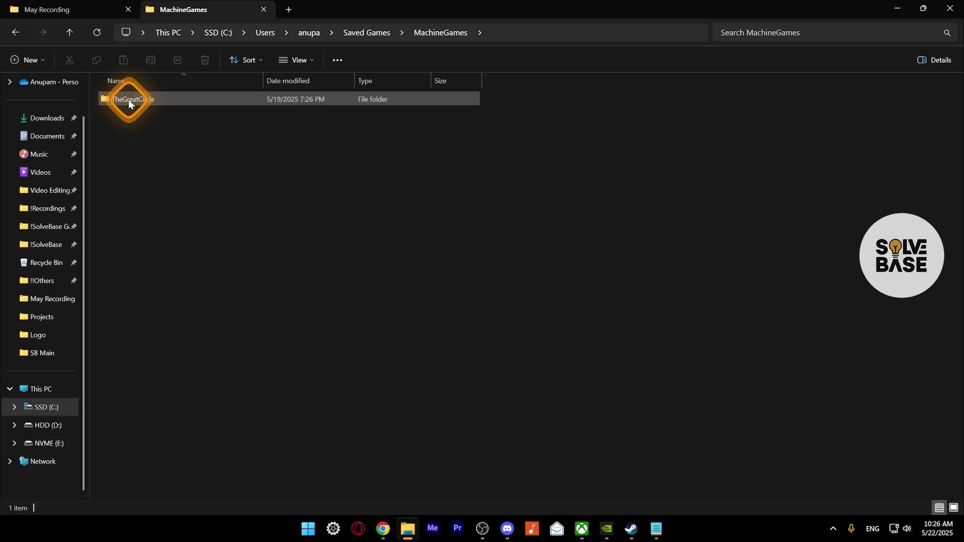
double_click(138, 99)
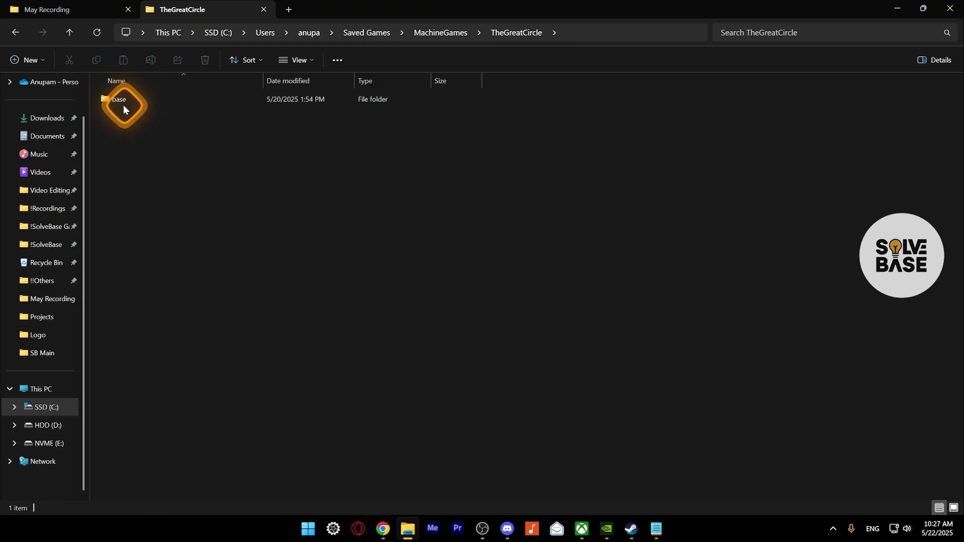
double_click(115, 101)
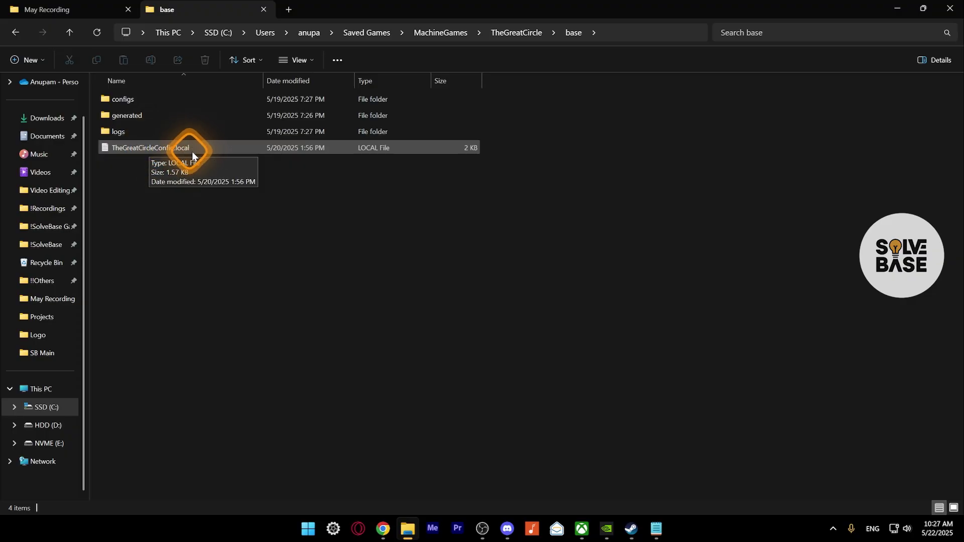
- Open TheGreatCircleConfig.local with Notepad, set as its permanent default app
left_click(152, 151)
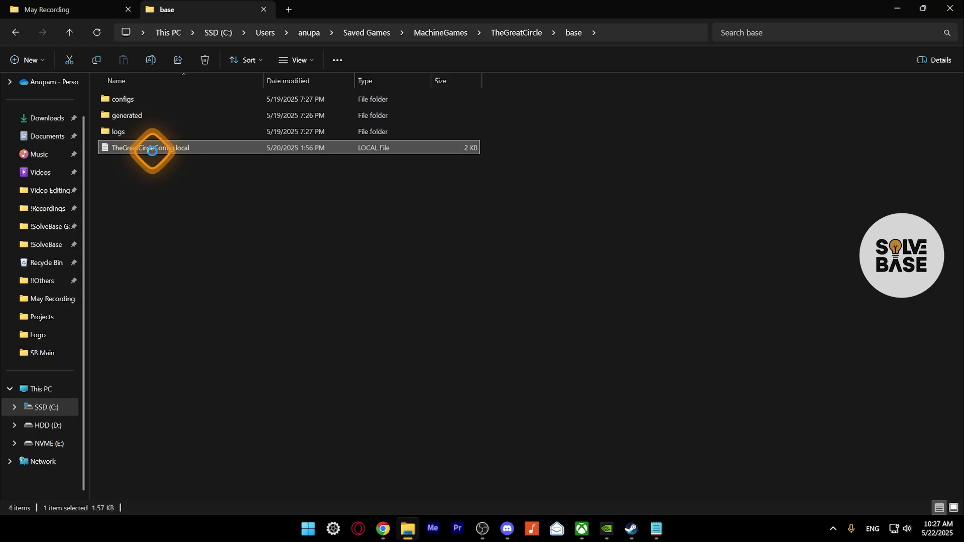
right_click(152, 150)
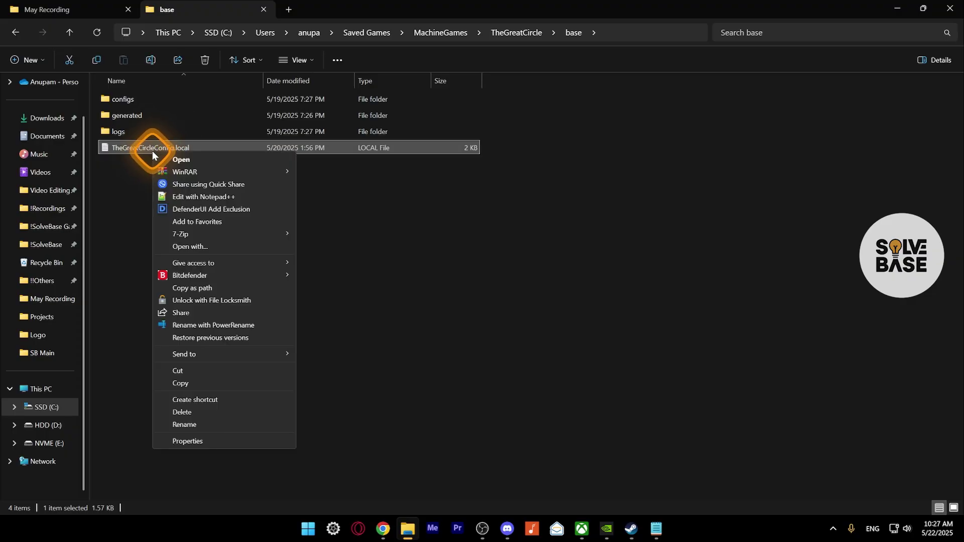
left_click(198, 249)
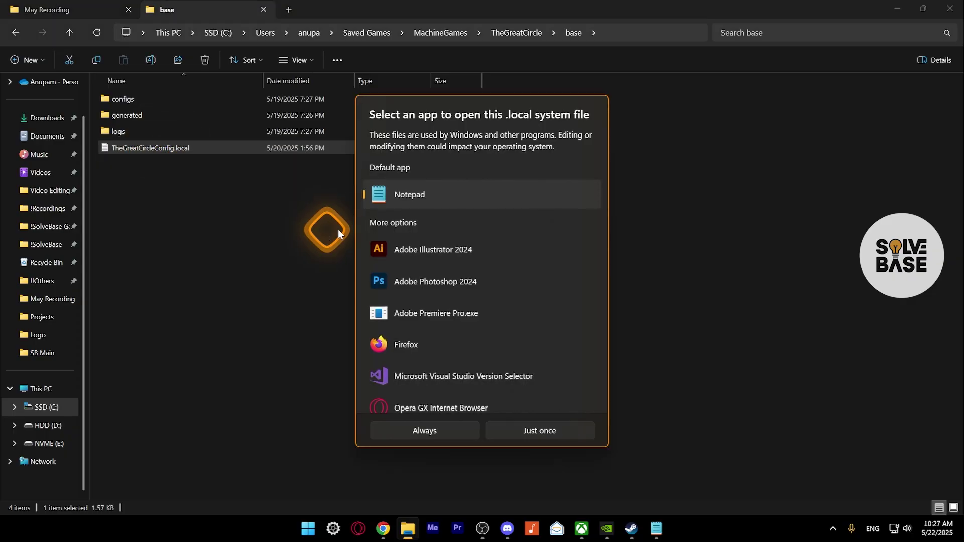
left_click(432, 428)
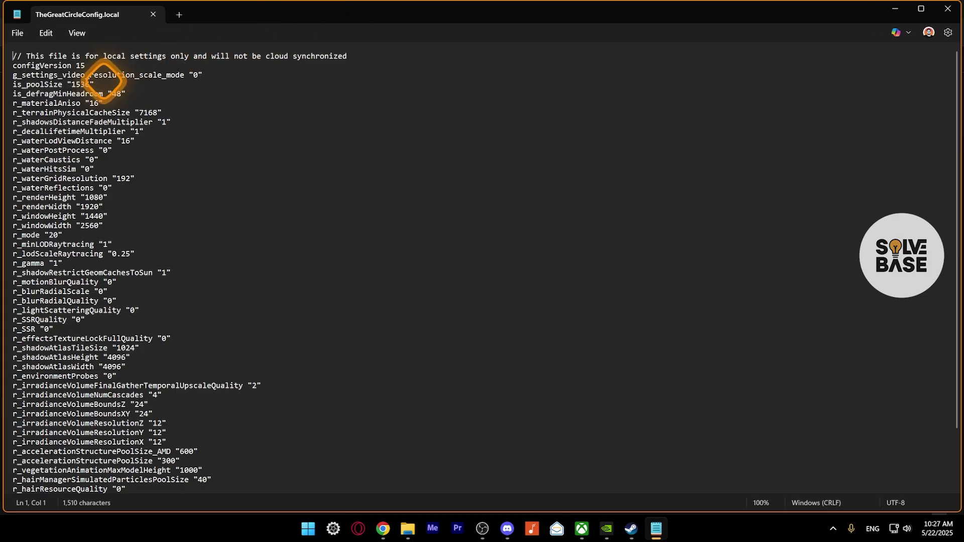
- Change the is_poolSize value from 1536 to 512 and save the config file
left_click_drag(14, 84, 50, 84)
left_click(71, 85)
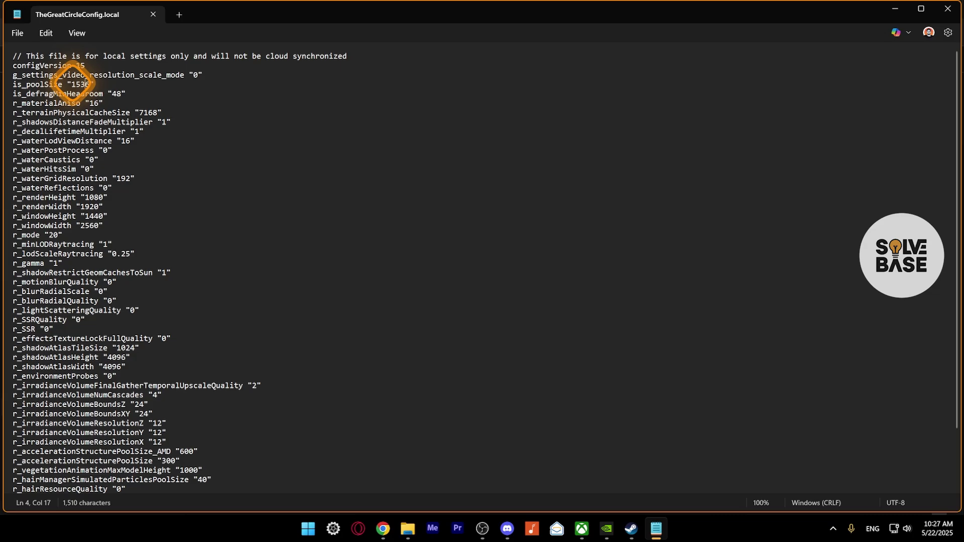
double_click(73, 85)
left_click(74, 83)
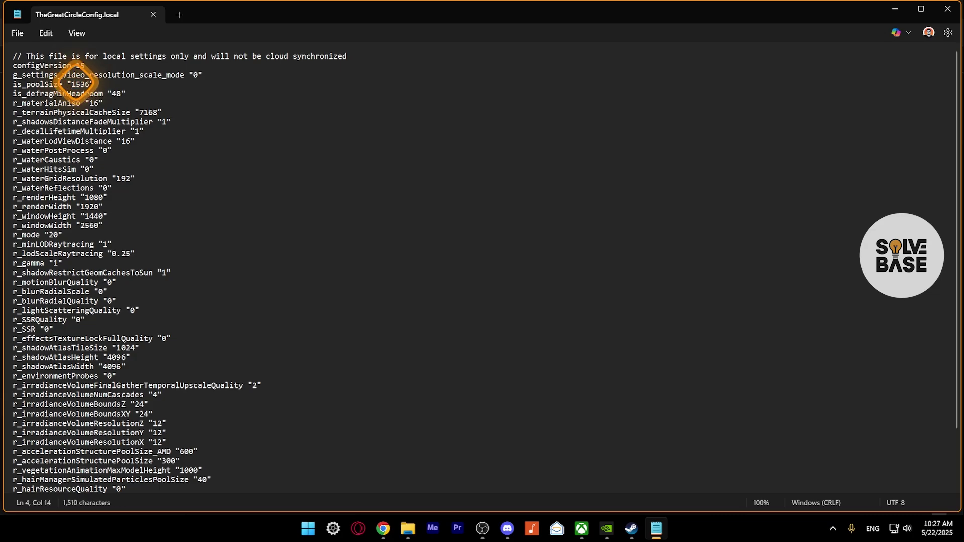
key("BackSpace")
left_click_drag(75, 84, 79, 84)
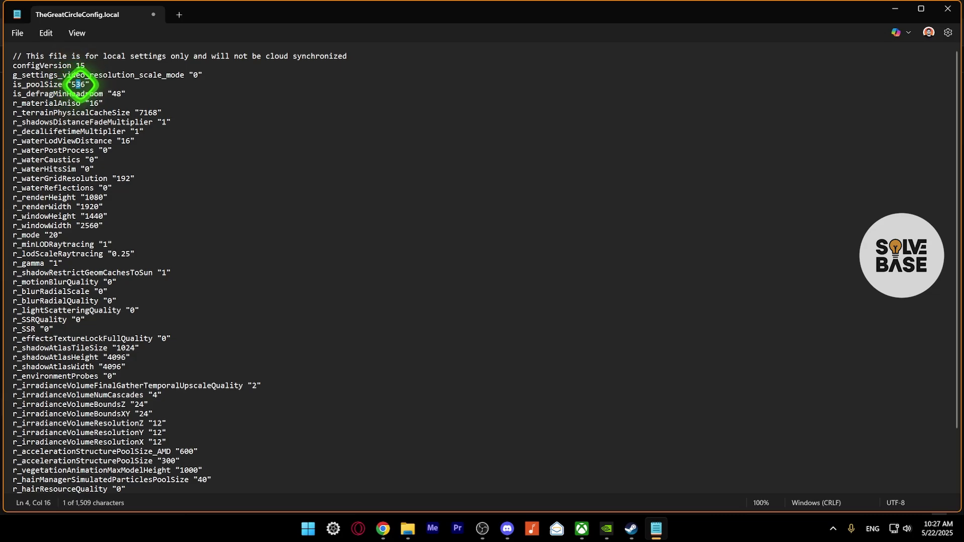
type("1")
key("Delete")
left_click(117, 75)
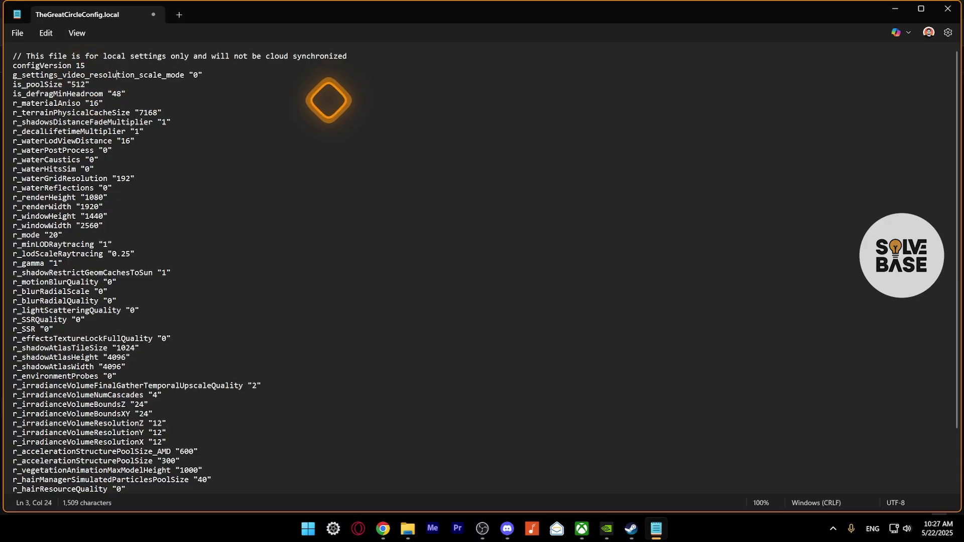
left_click(17, 33)
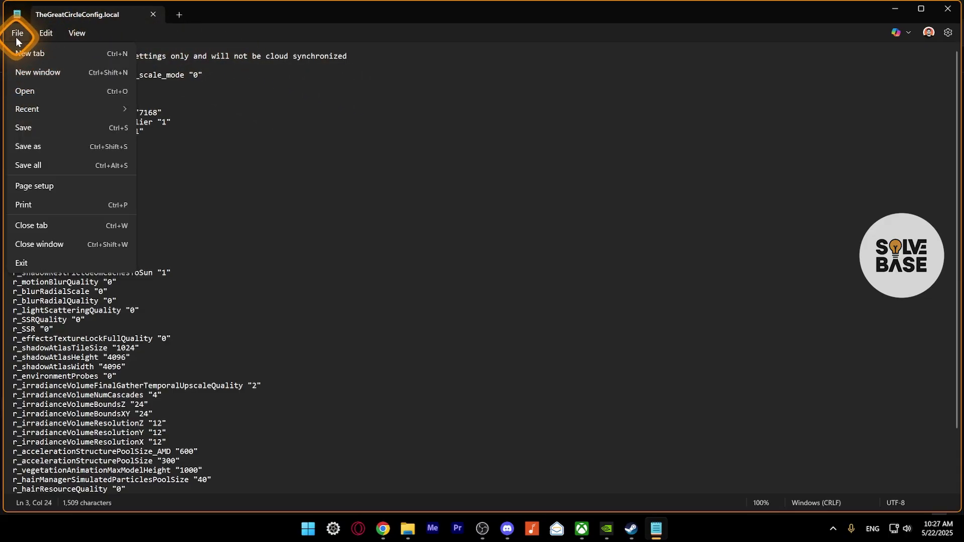
left_click(29, 127)
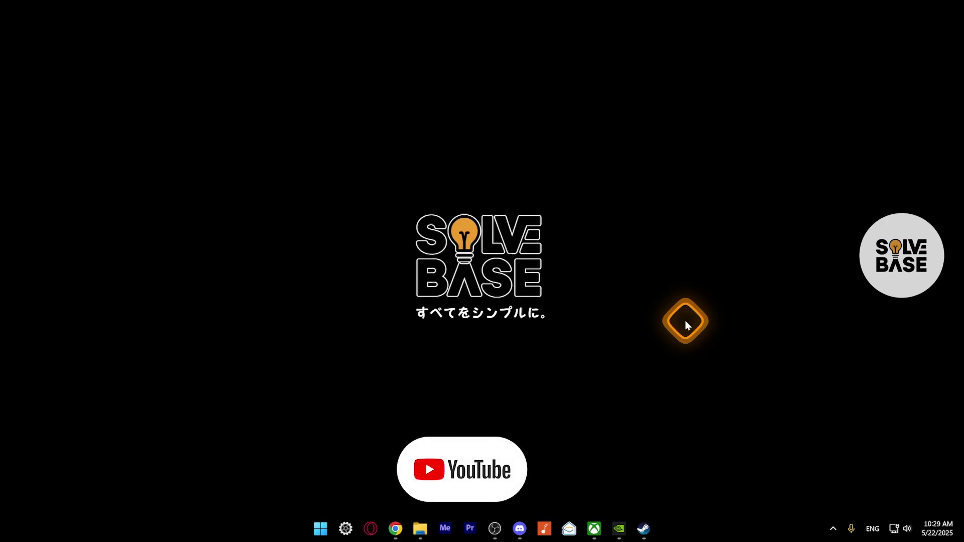
- Launch NVIDIA App and go to the Drivers page showing installed driver 576.52
left_click(612, 520)
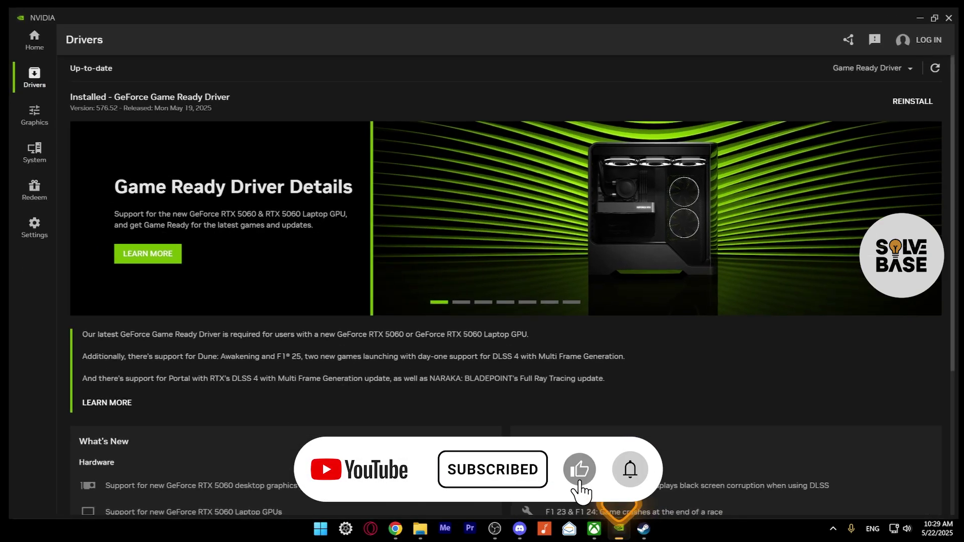
left_click(31, 69)
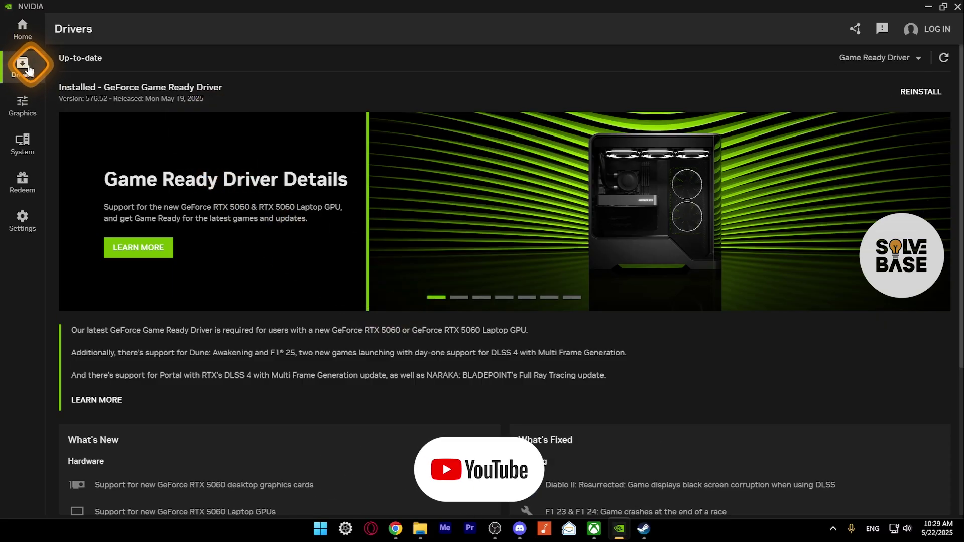
left_click(155, 64)
left_click(881, 60)
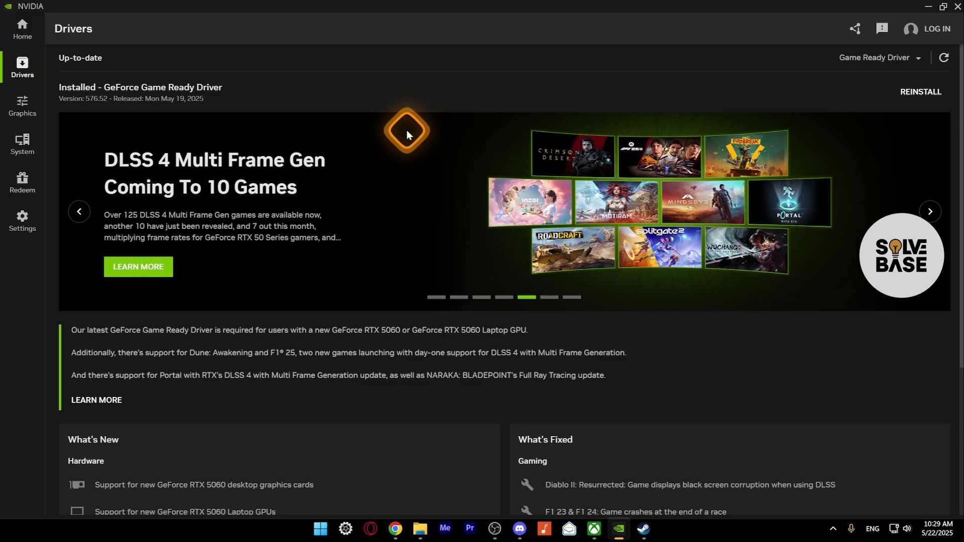
- Scroll to the previously installed 572.83 driver and dismiss its options menu unused
scroll(486, 339, "down", 4)
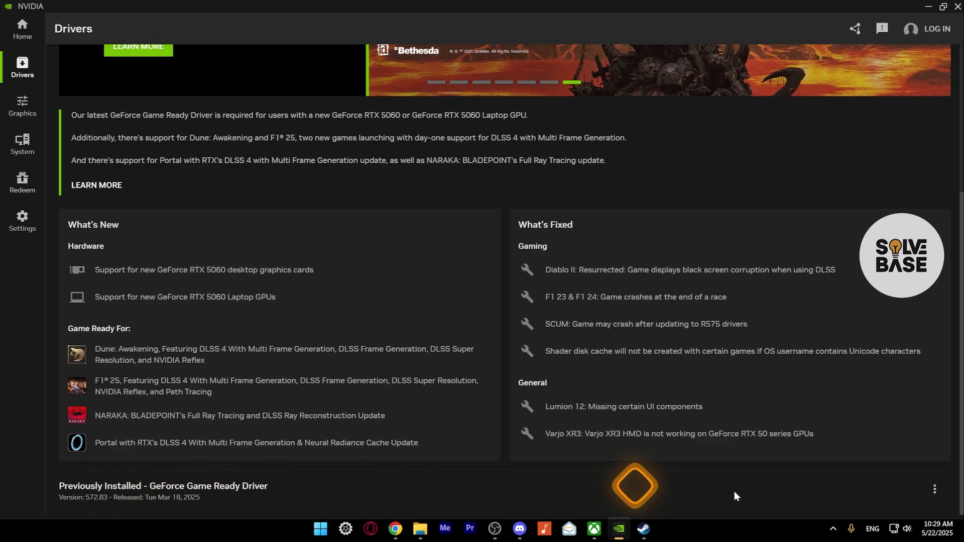
left_click(934, 491)
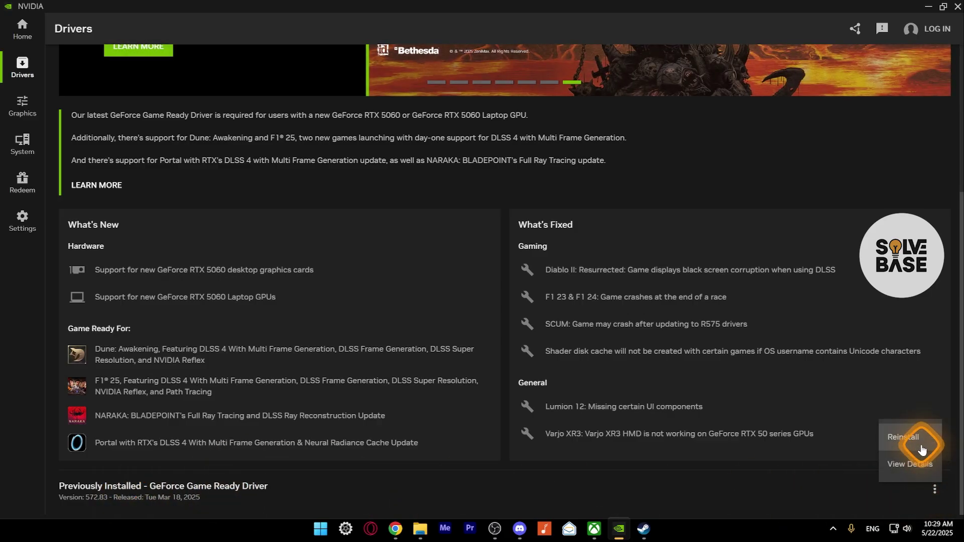
left_click(329, 427)
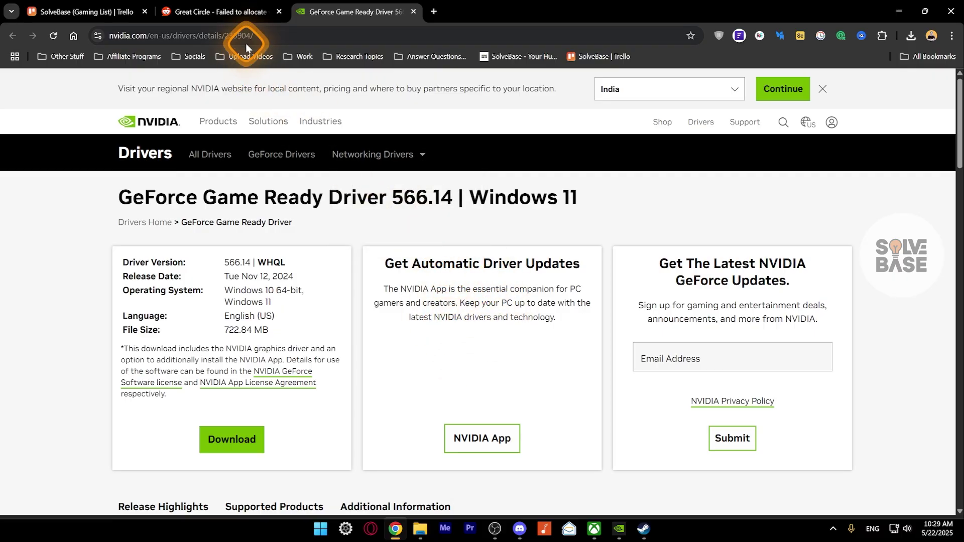
- Highlight the GeForce Game Ready Driver 566.14 title on the Chrome page, then clear it
left_click_drag(118, 197, 452, 197)
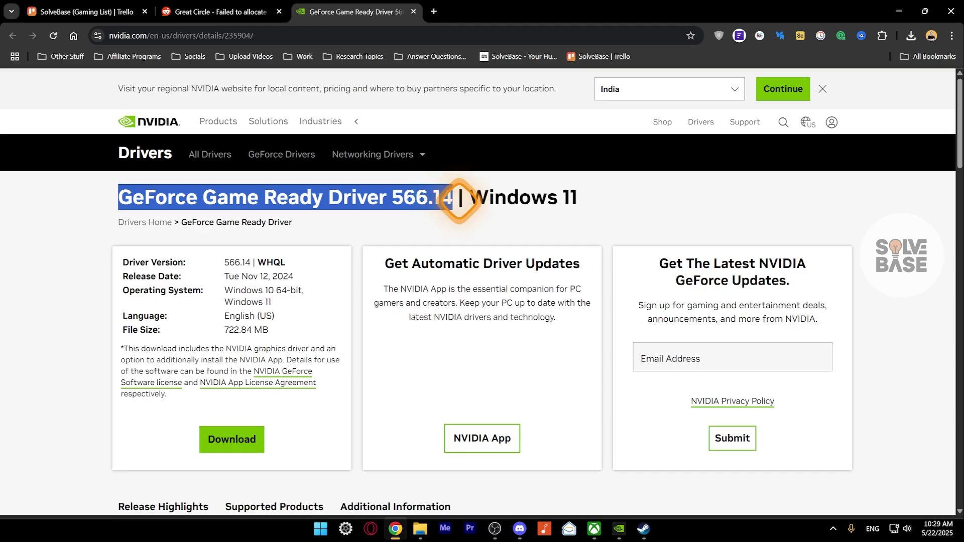
left_click(451, 198)
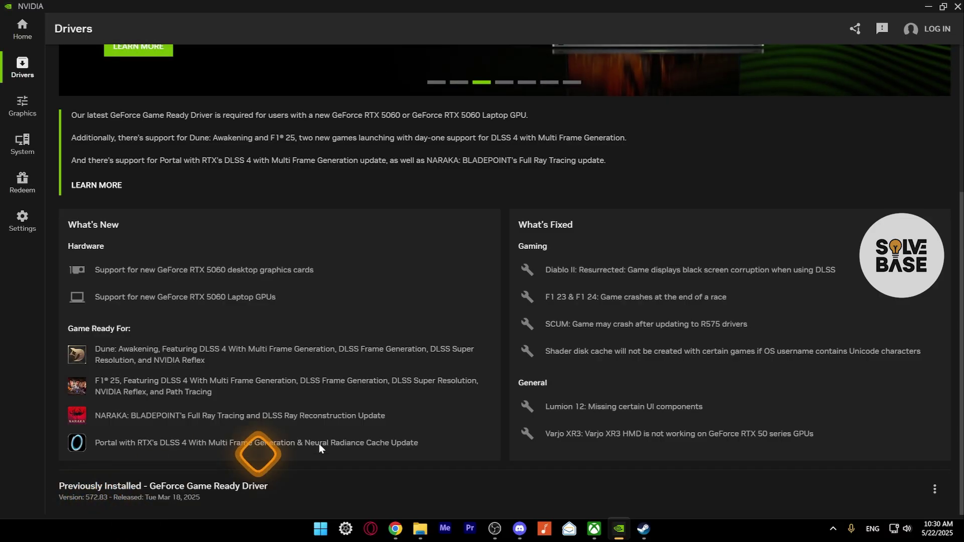
- Confirm the NVIDIA overlay is off in NVIDIA App Settings, then minimize the app
scroll(318, 444, "up", 5)
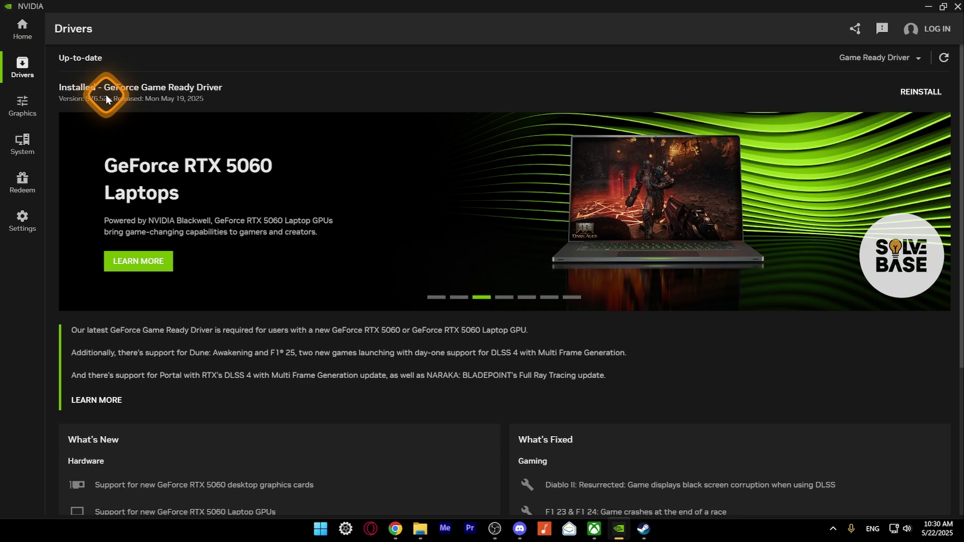
left_click(24, 226)
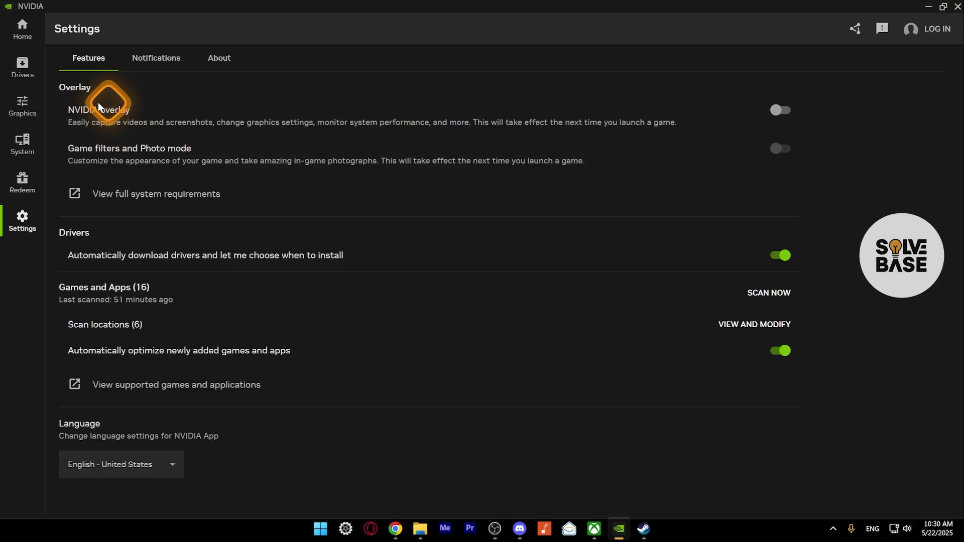
left_click(927, 7)
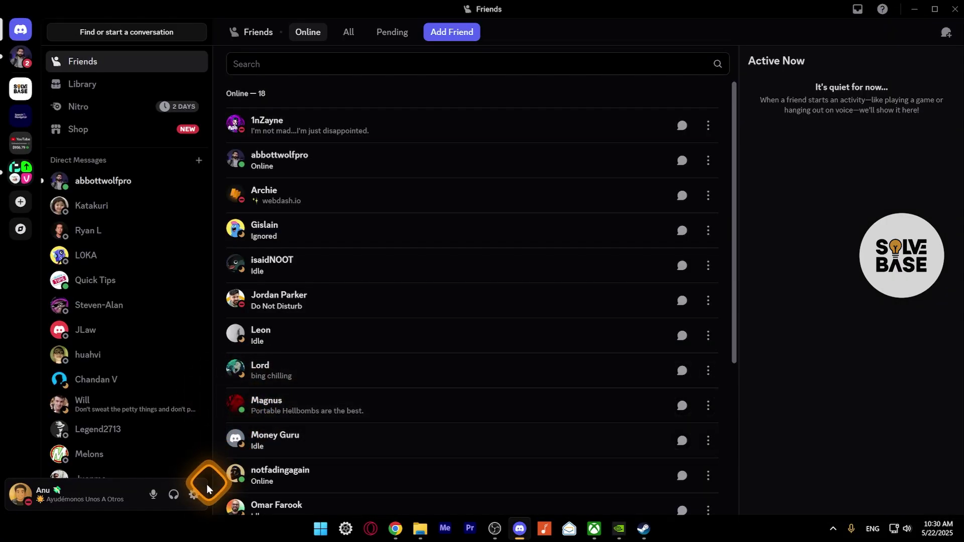
- Check that Discord's Game Overlay is disabled in User Settings, then close Discord
left_click(194, 495)
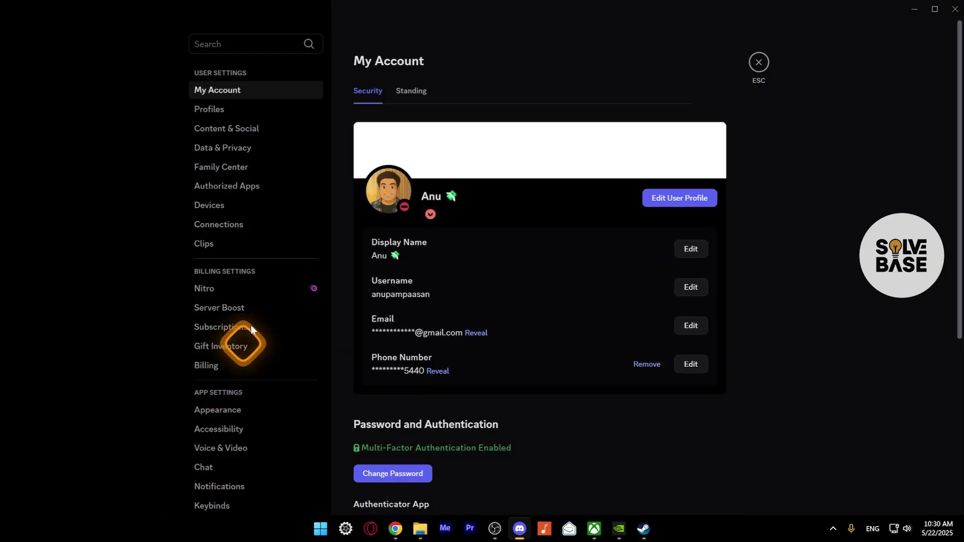
scroll(273, 414, "down", 6)
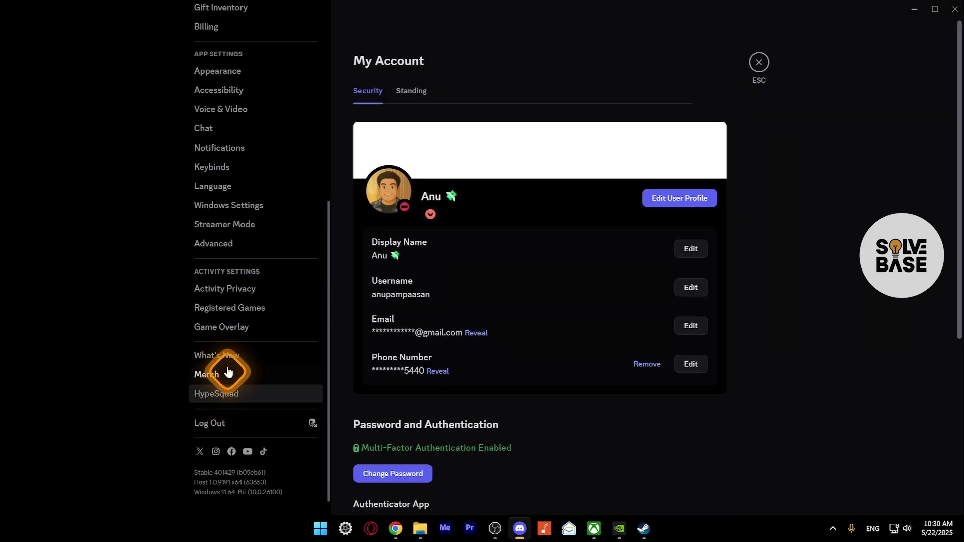
left_click(220, 326)
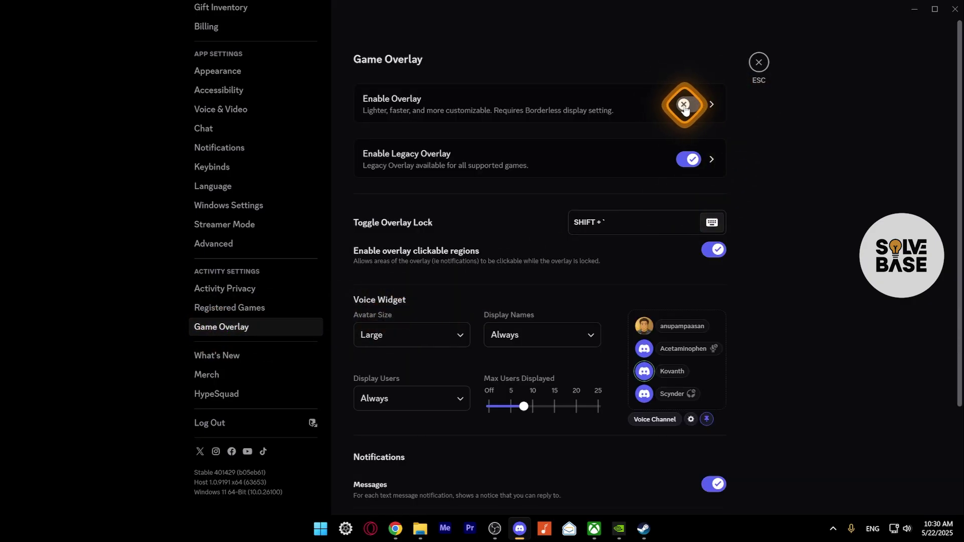
left_click(914, 8)
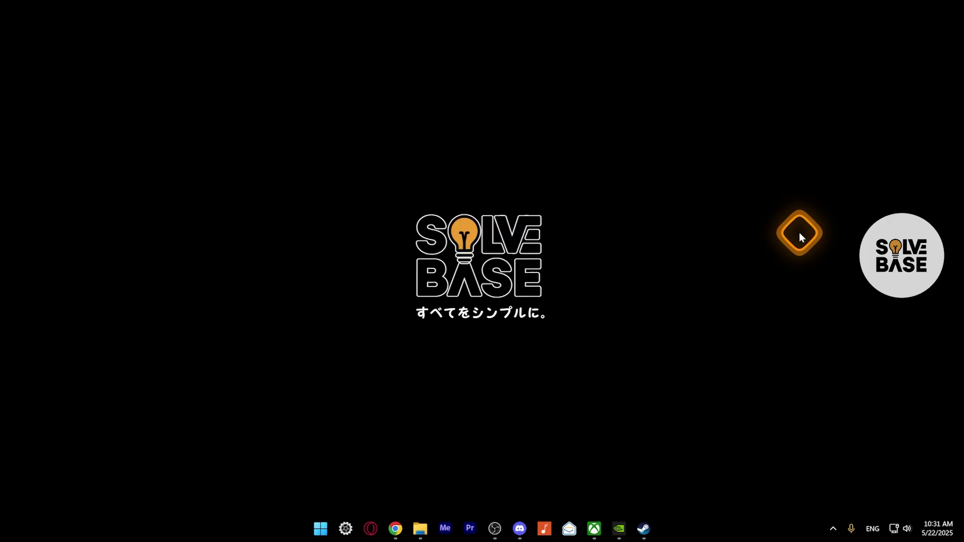
- Start verifying Assassin's Creed Shadows game files in Steam properties, then close the window
left_click(646, 527)
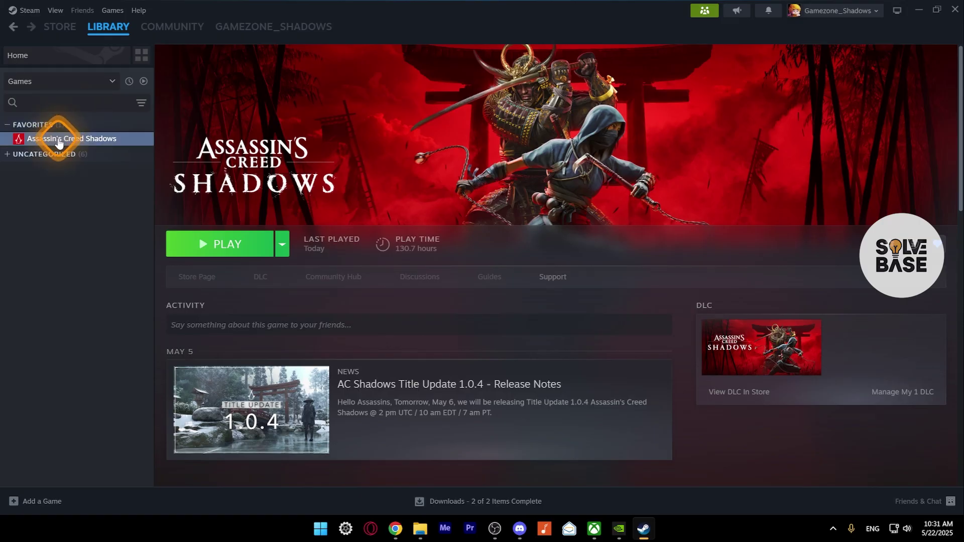
right_click(80, 138)
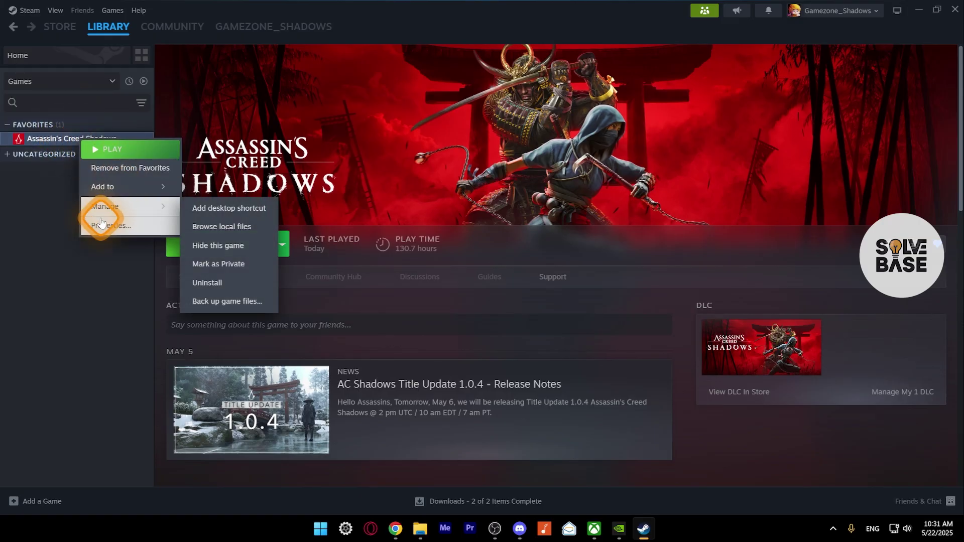
left_click(126, 231)
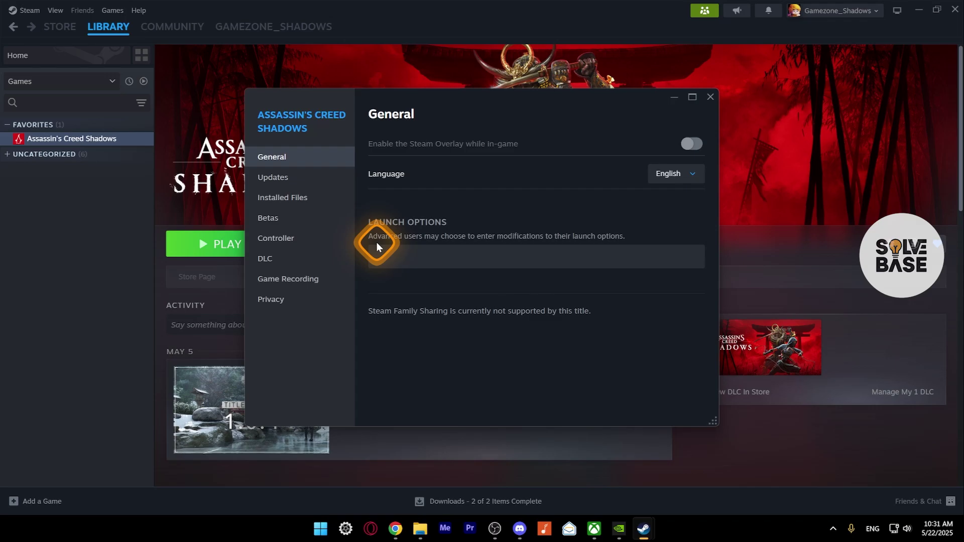
left_click(296, 197)
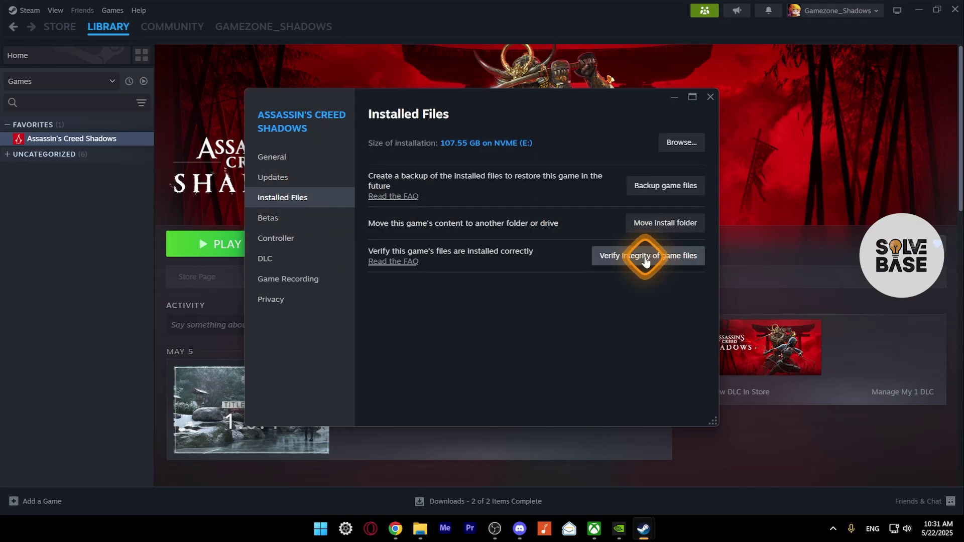
left_click(711, 95)
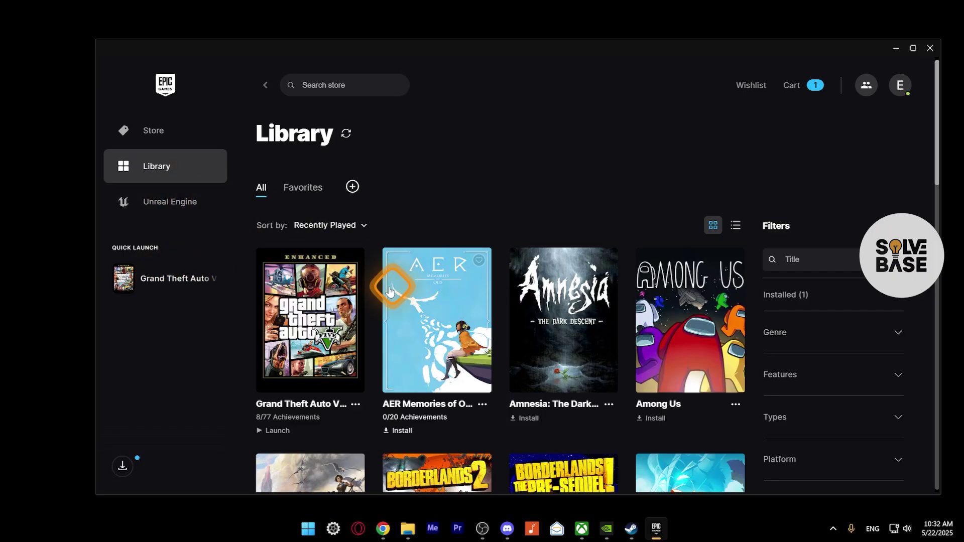
right_click(306, 304)
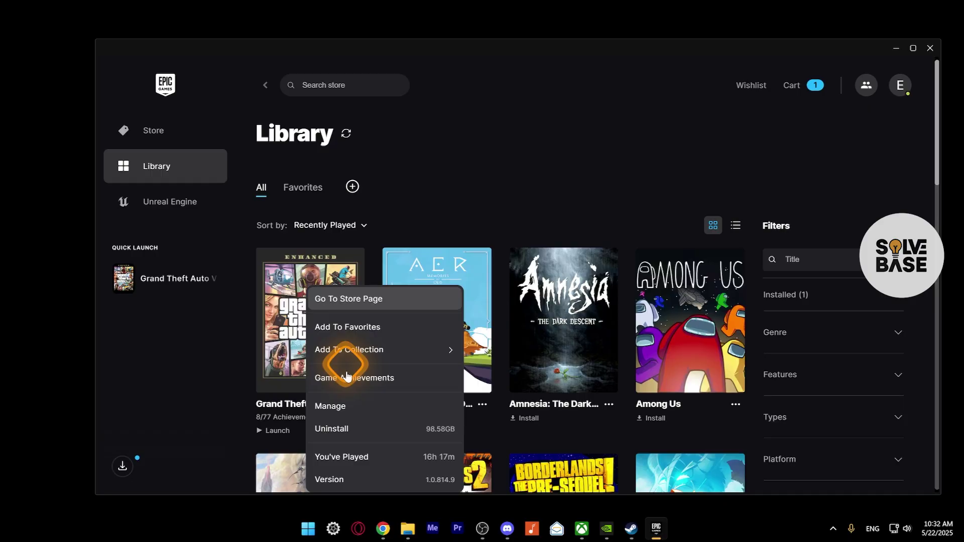
left_click(344, 405)
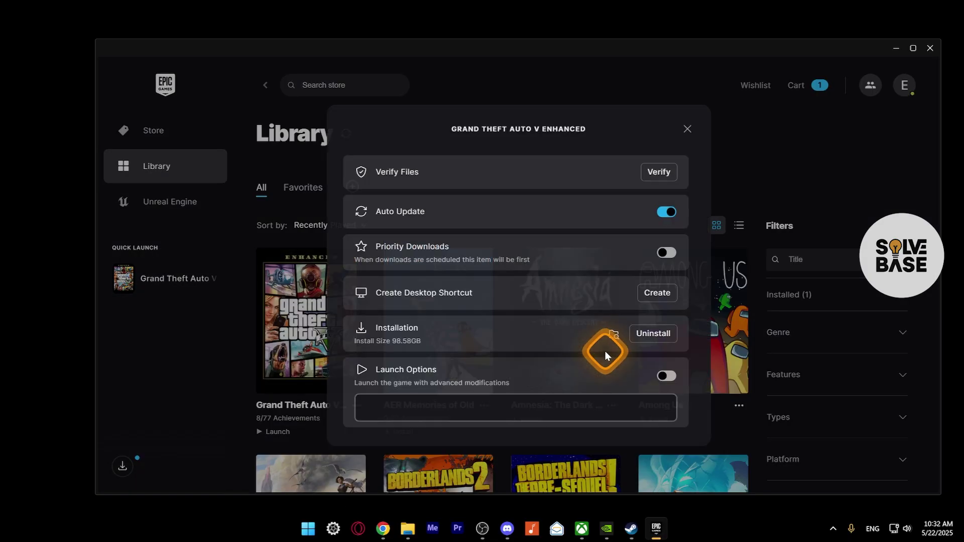
left_click(687, 129)
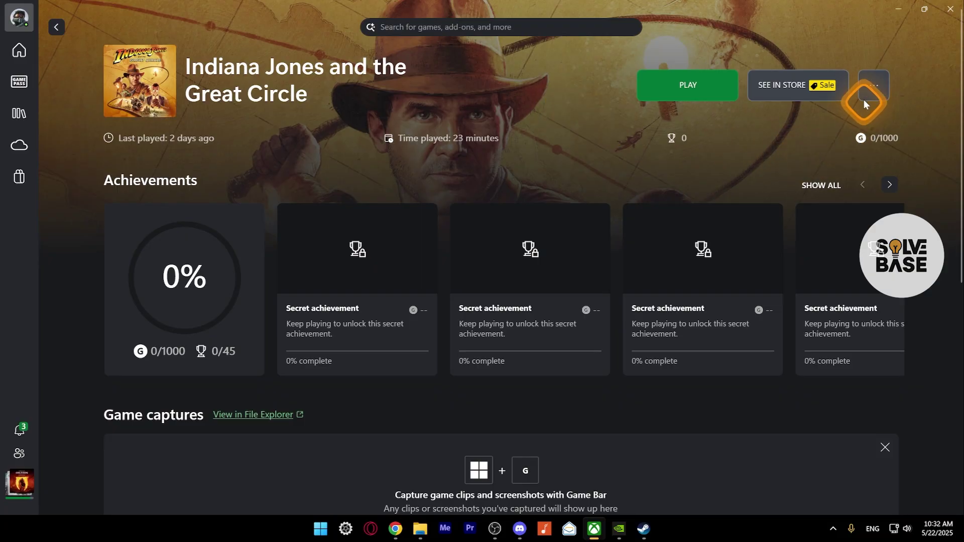
- View Indiana Jones and the Great Circle's installed files (1.7.1.0, 114.19 GB on E:) in Manage
left_click(874, 87)
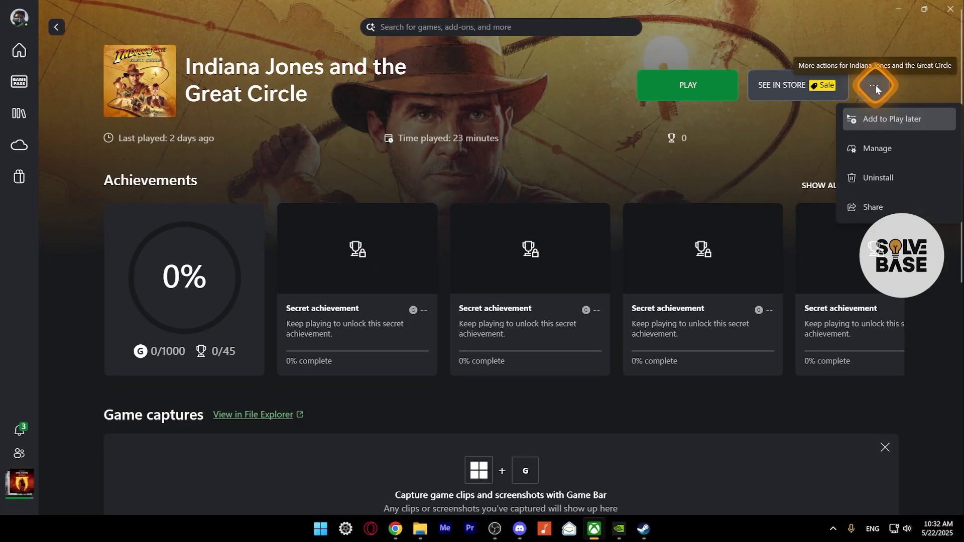
left_click(886, 152)
left_click(482, 134)
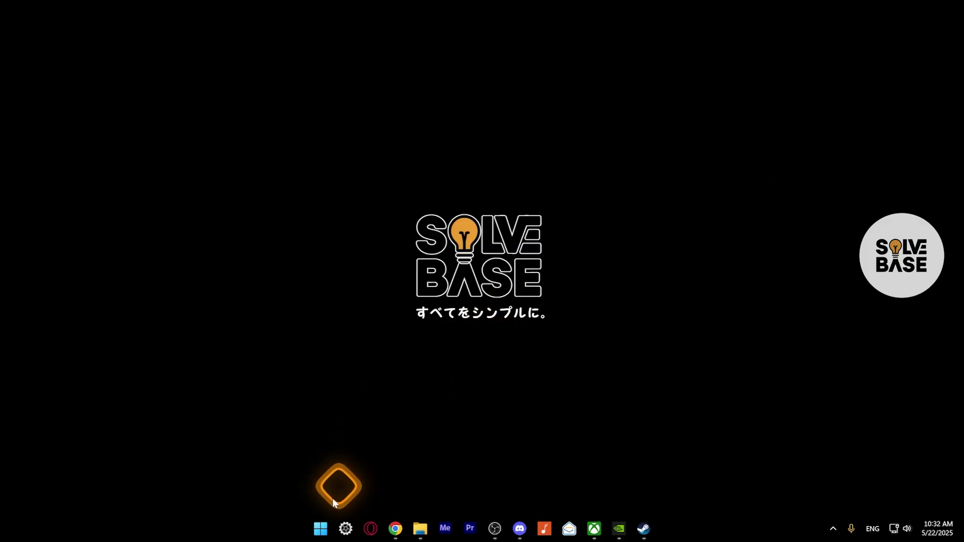
- Open System Properties via Start search's advanced system settings and move it right of centre
left_click(320, 528)
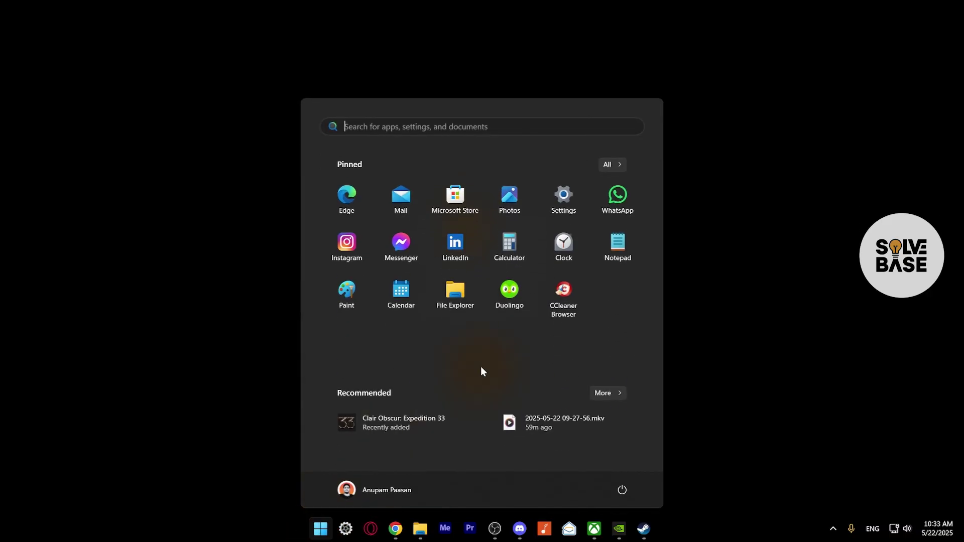
left_click(455, 132)
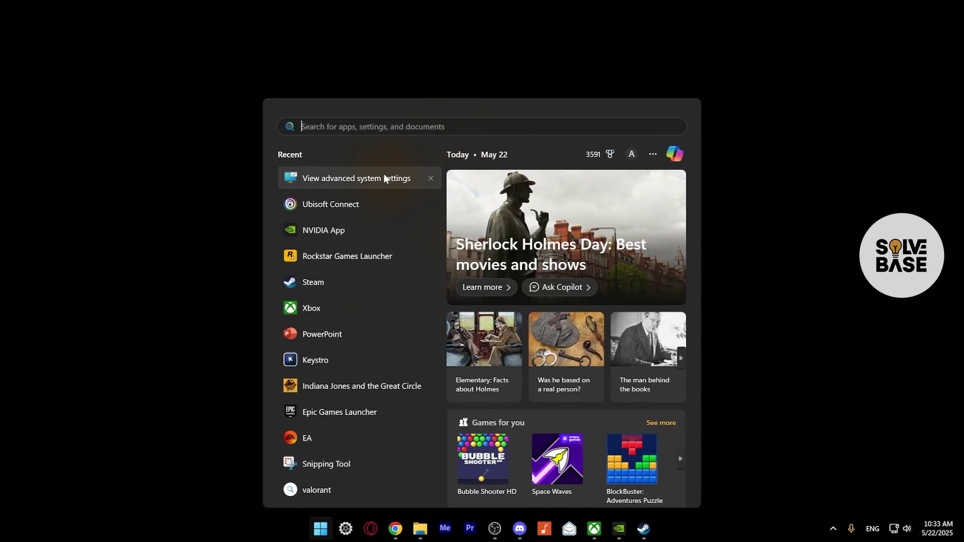
left_click(372, 179)
left_click_drag(150, 68, 582, 113)
- Open Performance Options from System Properties and view its Advanced tab with the 2048 MB paging file
left_click_drag(581, 107, 570, 109)
left_click(569, 139)
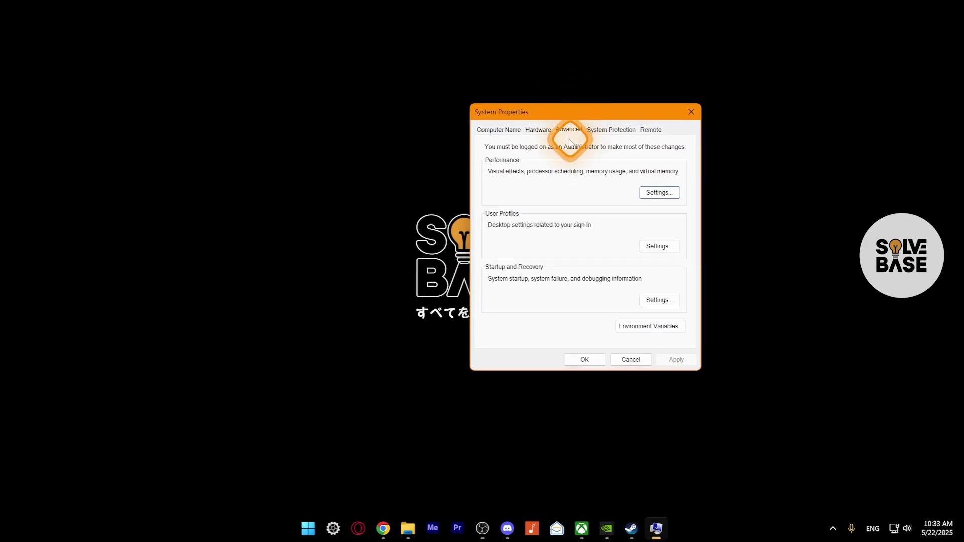
left_click(545, 187)
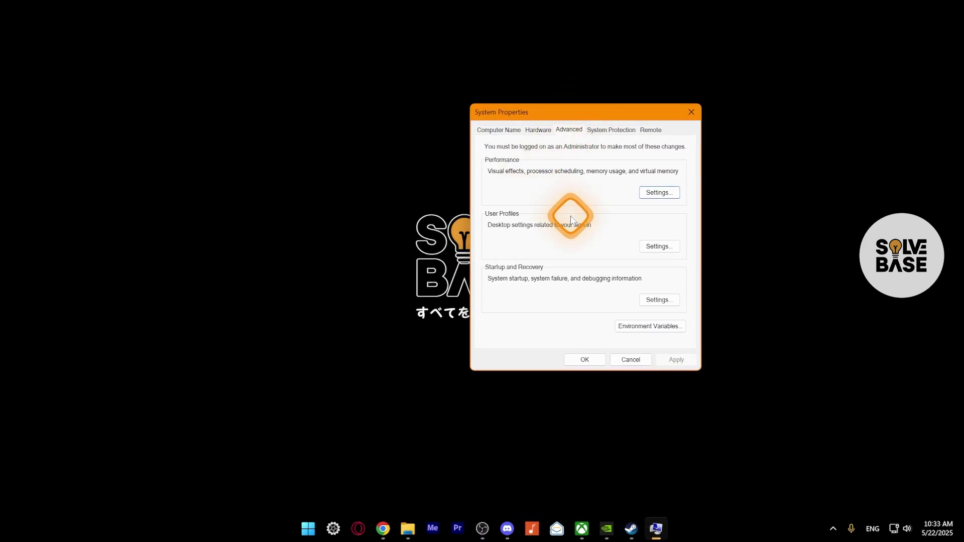
left_click(659, 193)
left_click_drag(603, 150, 572, 103)
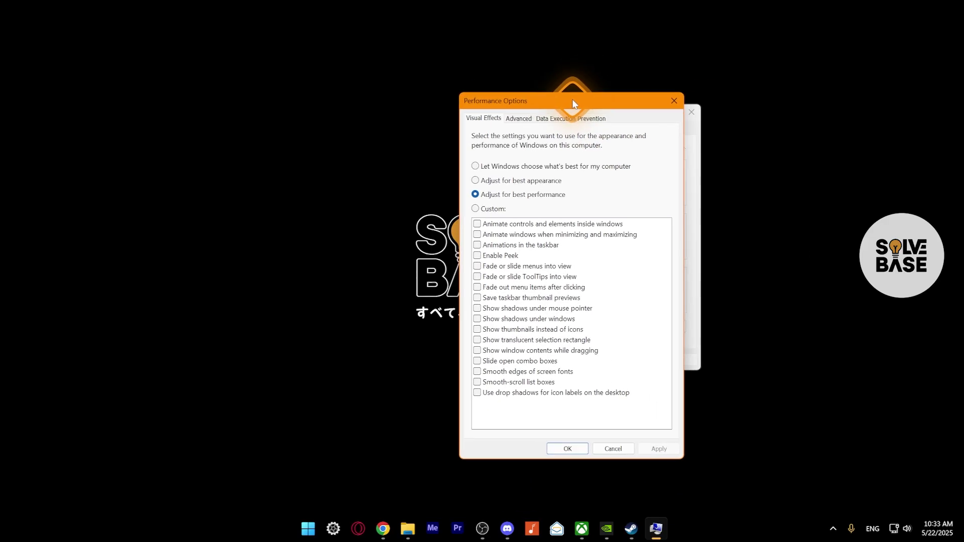
left_click(519, 118)
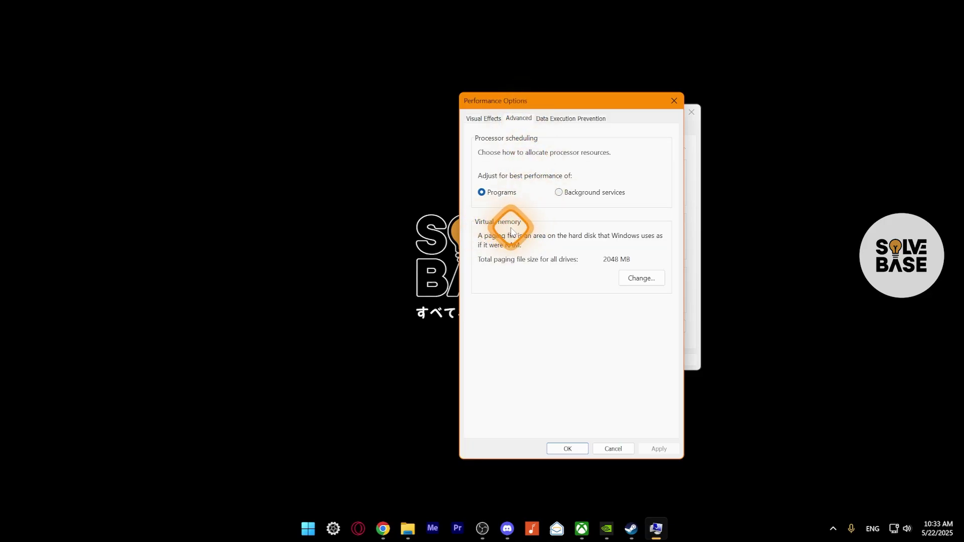
- In Virtual Memory, turn off automatic paging file management and choose Custom size for drive C:
left_click(638, 281)
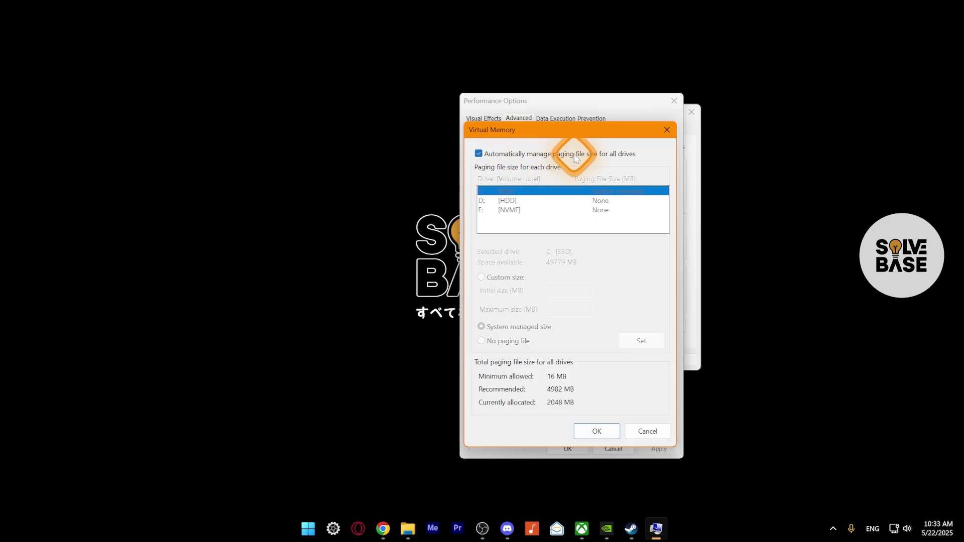
left_click(479, 154)
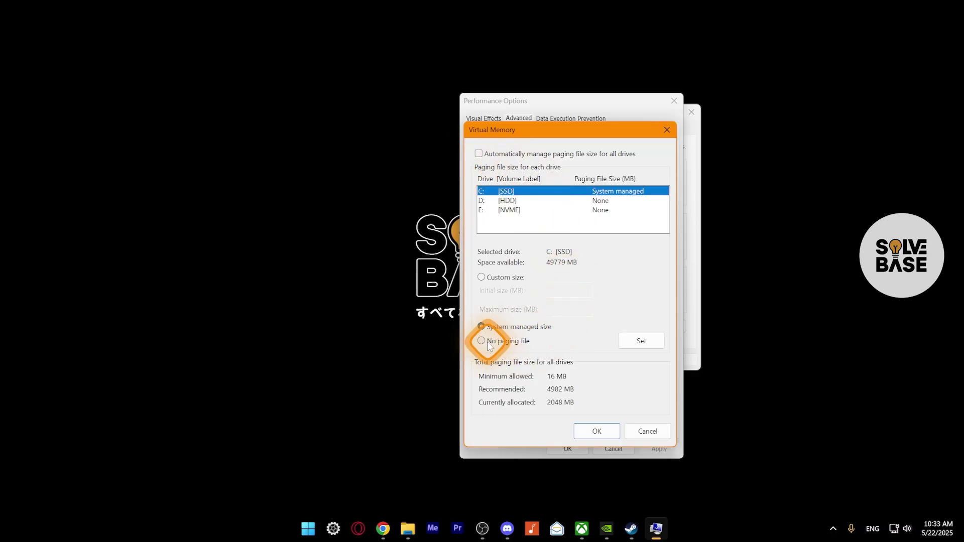
left_click(482, 278)
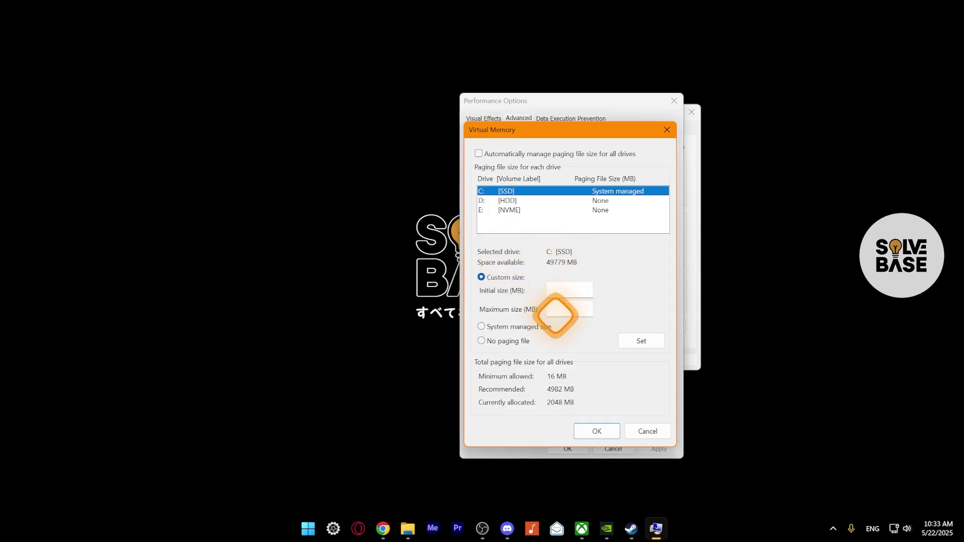
- Confirm the Virtual Memory changes with OK
left_click(599, 433)
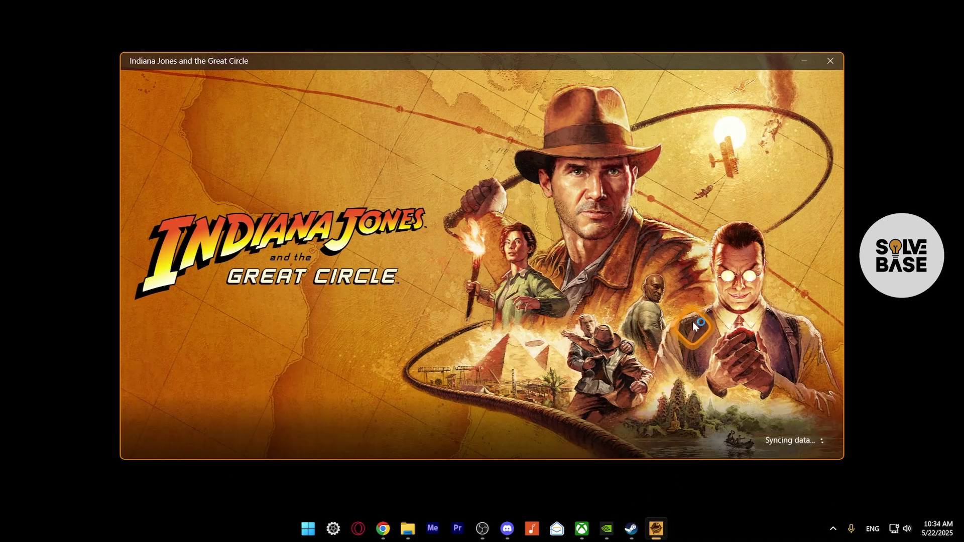